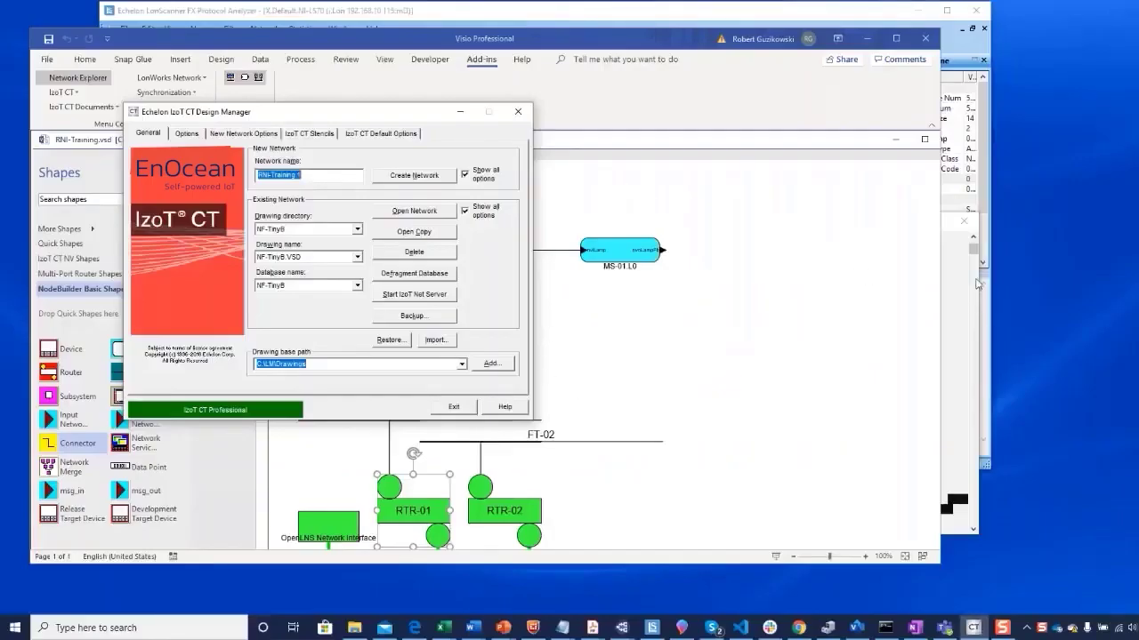
Step: Bring the LonScanner FX packet log, then the NodeUtil console, in front of IzoT CT
click(969, 162)
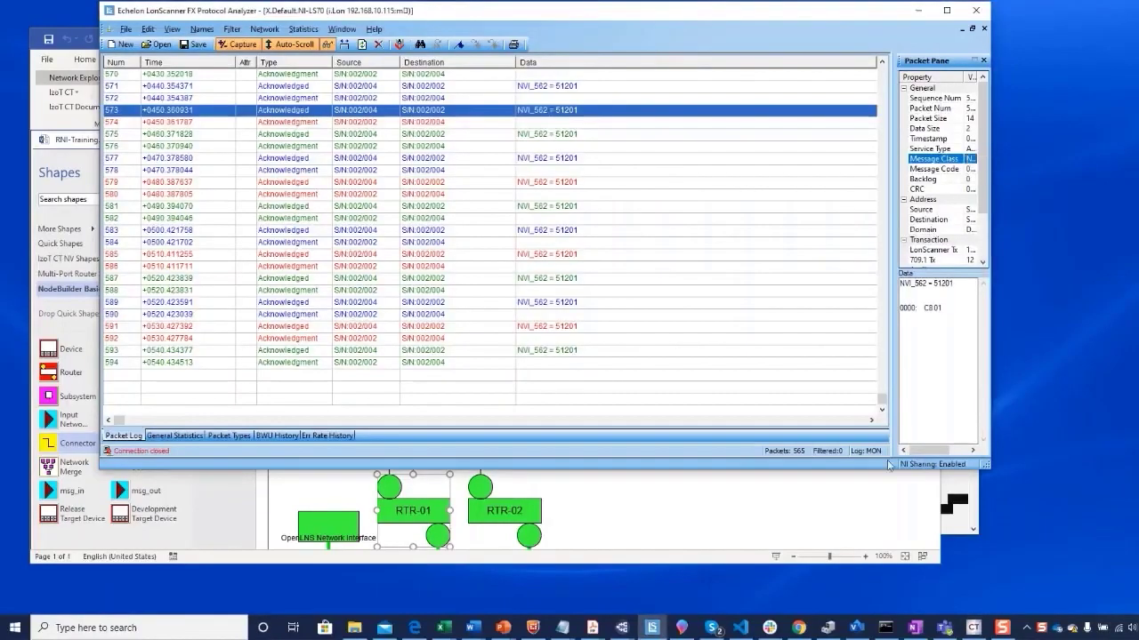
click(946, 489)
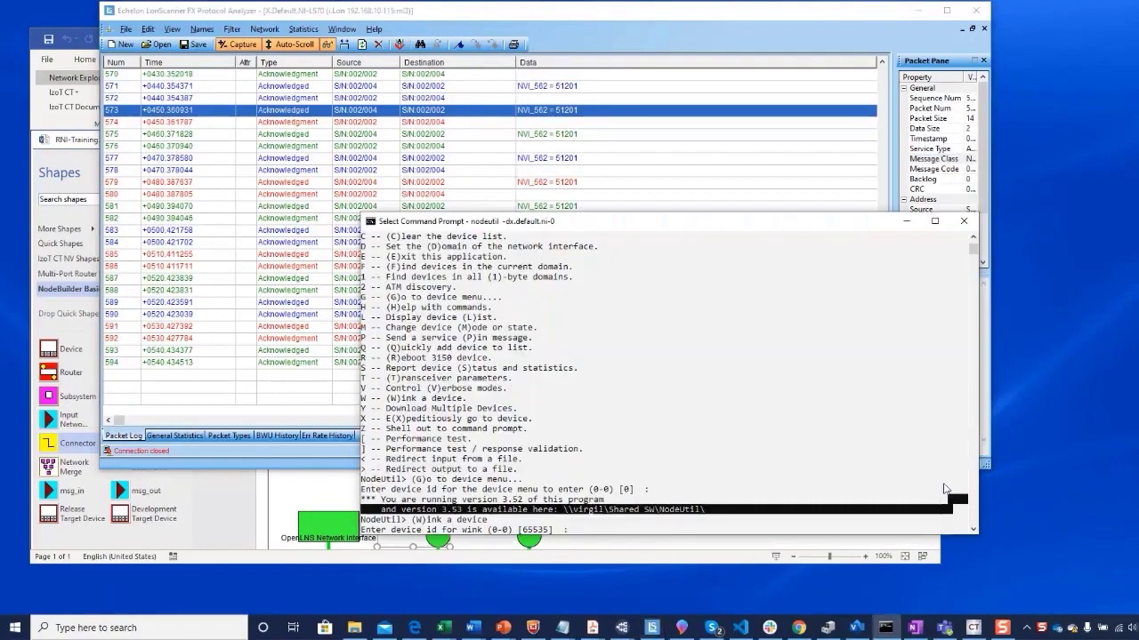
click(641, 438)
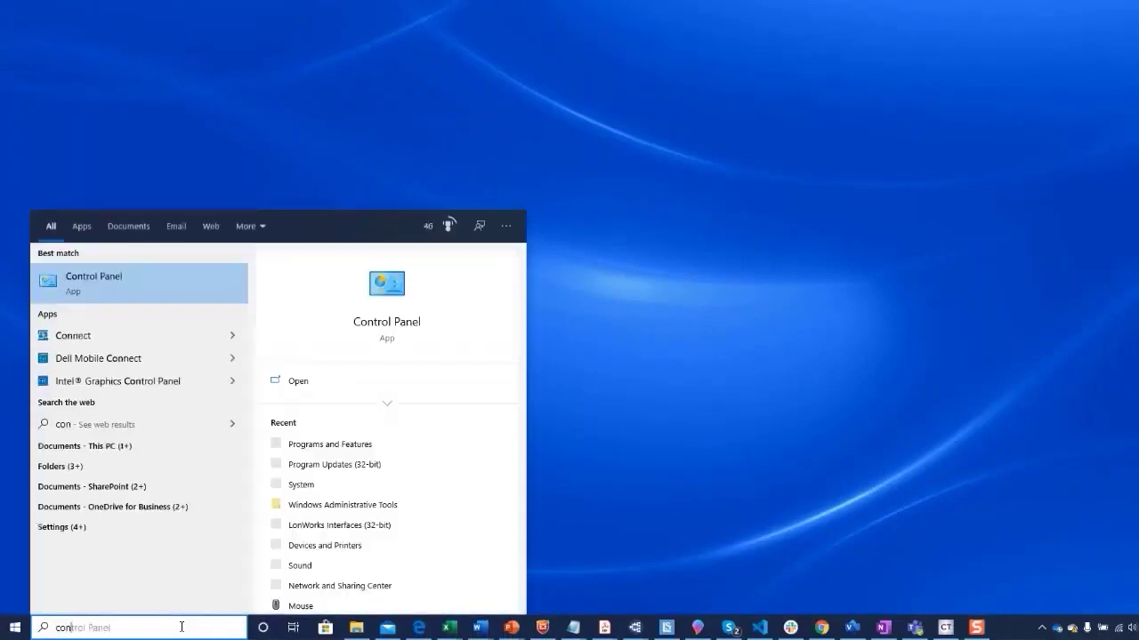
Step: Open Control Panel's Programs and Features and select Echelon OpenLDV 5.1 in the installed list
text(t)
key(Return)
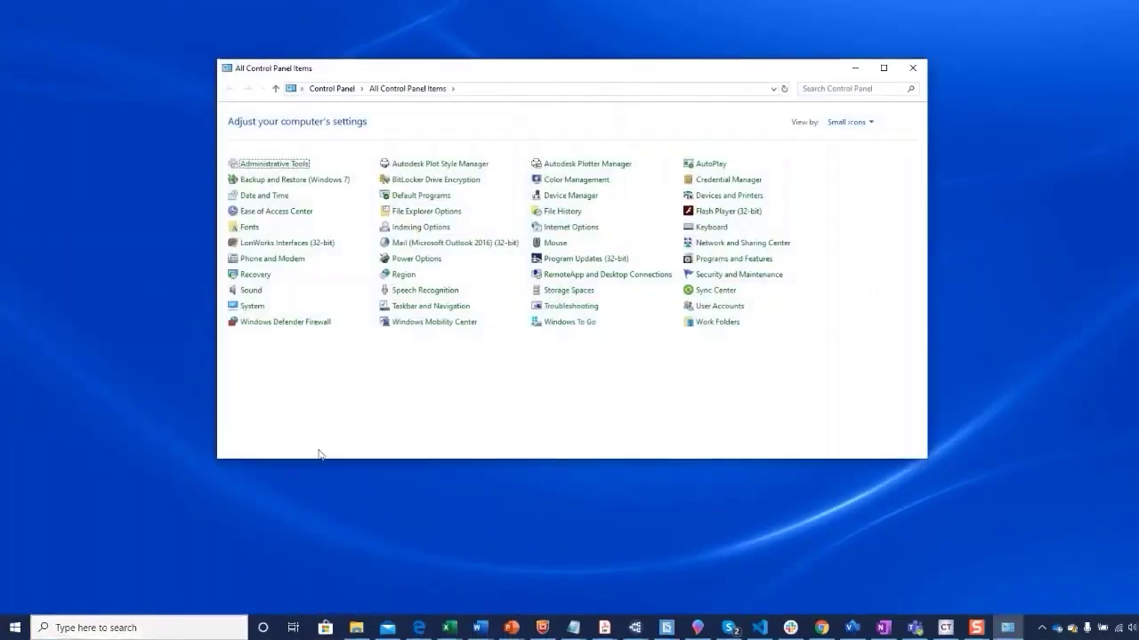
click(725, 259)
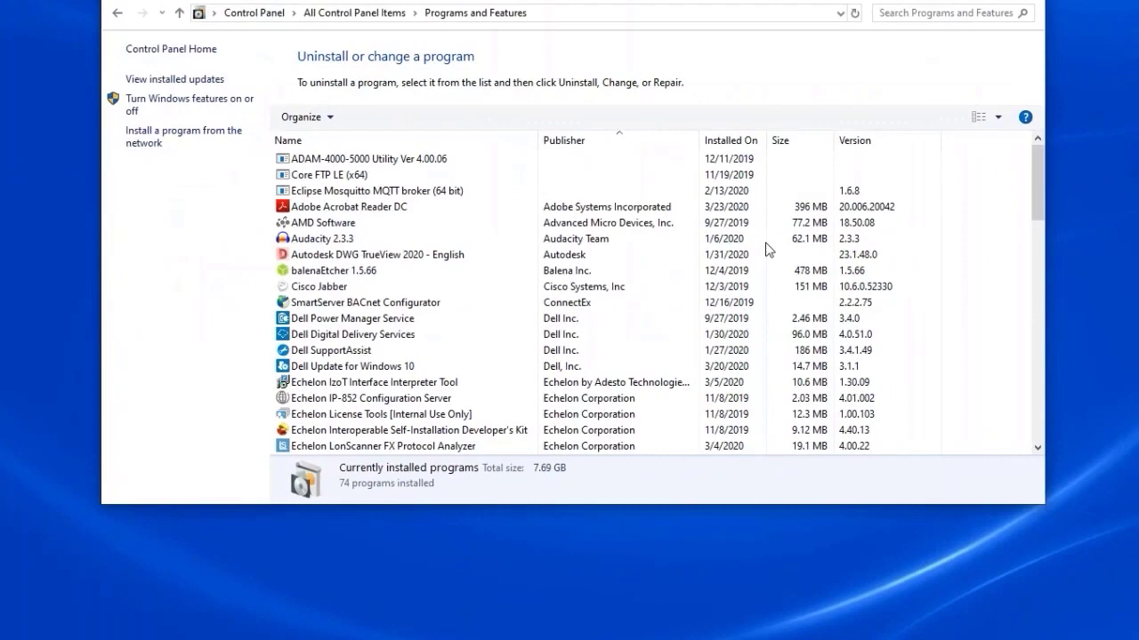
drag(1041, 197, 1037, 254)
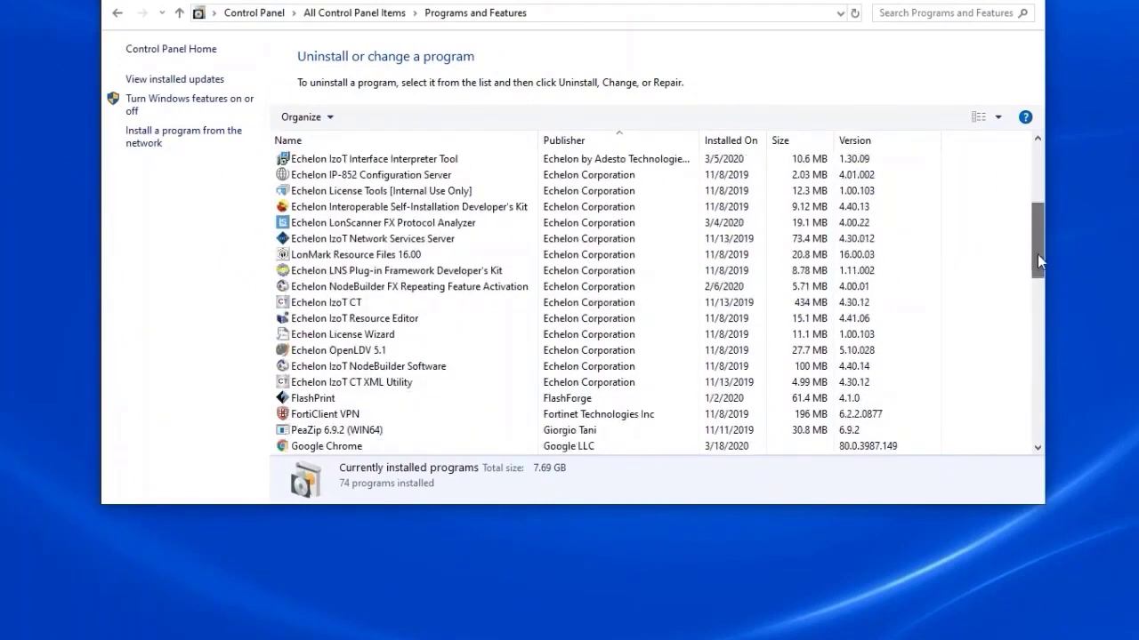
click(781, 353)
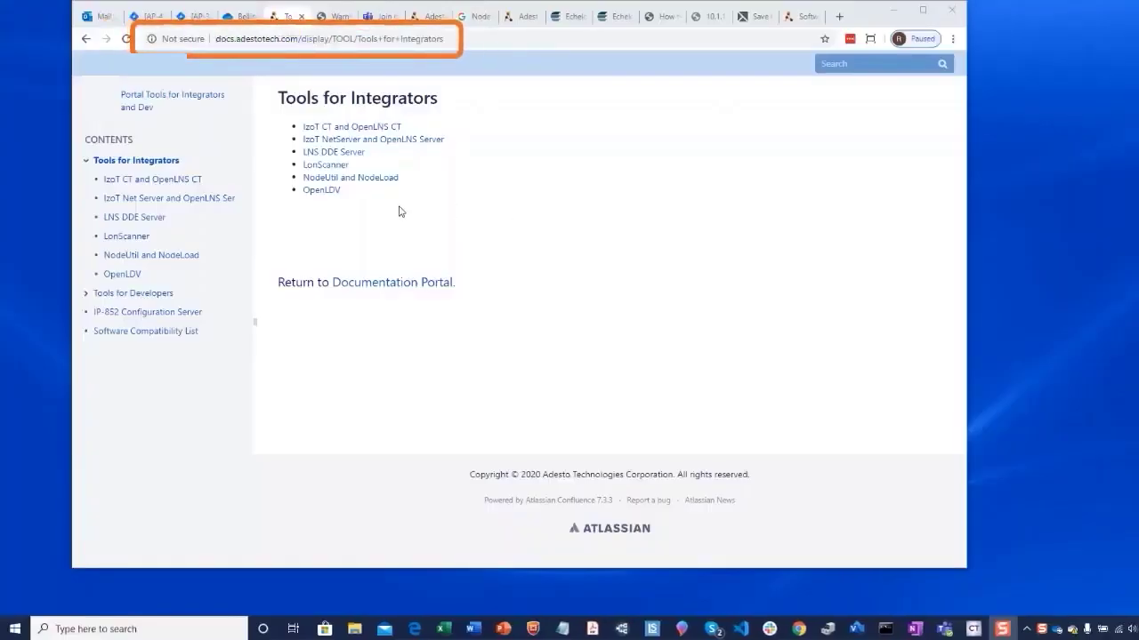
Step: Download the OpenLDV 5 Network Driver for Windows from the OpenLDV documentation page
click(321, 190)
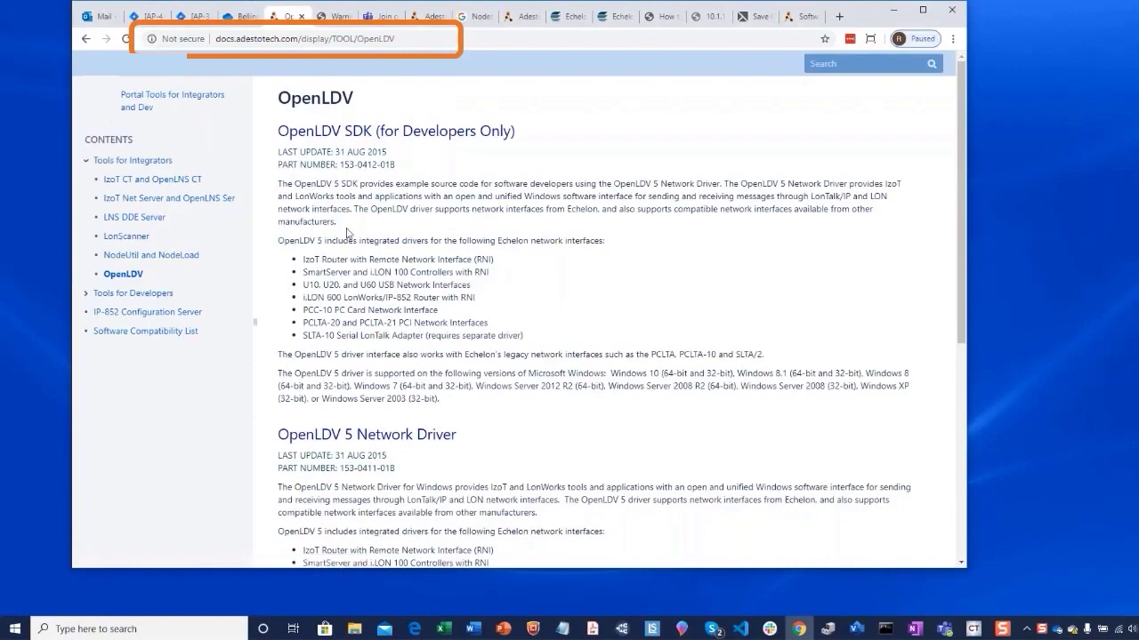
scroll(338, 233, down, 2)
scroll(343, 230, down, 1)
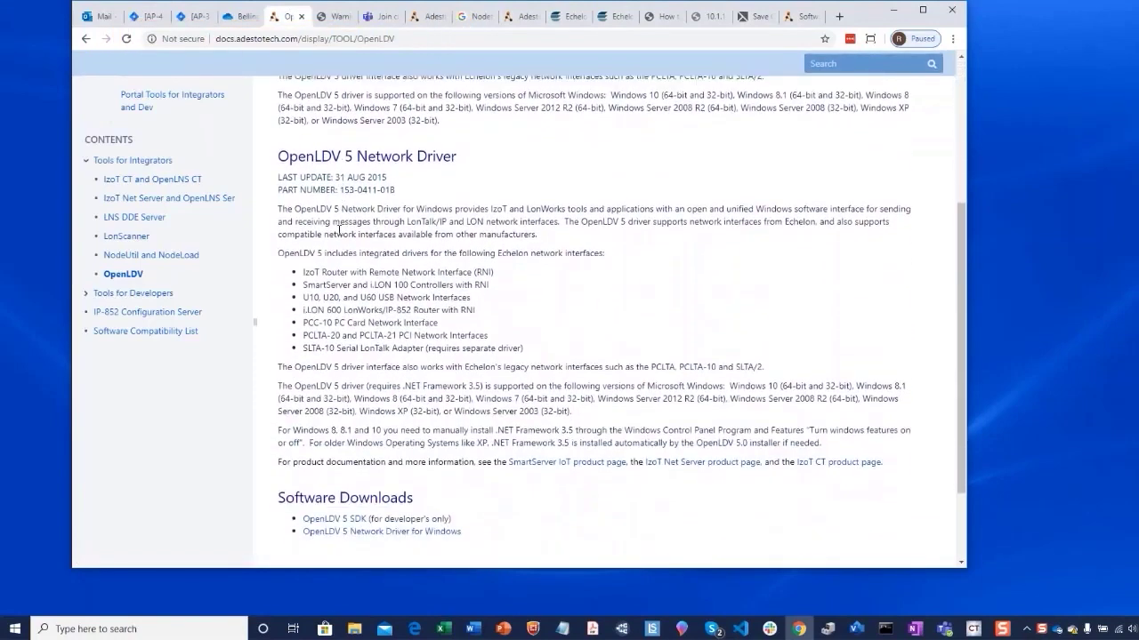
click(359, 533)
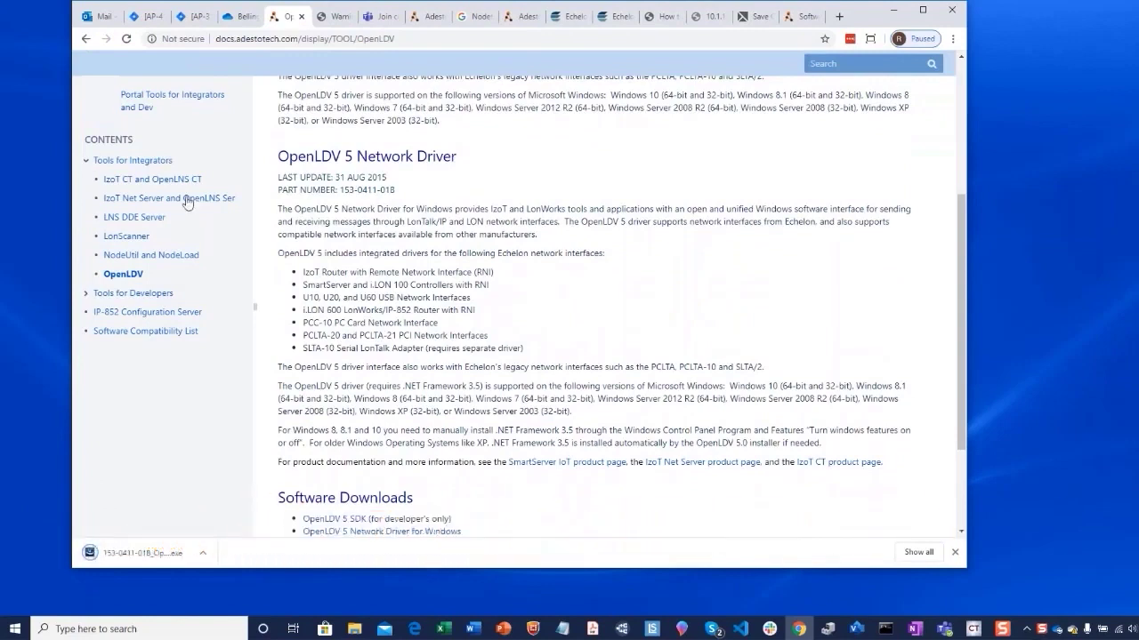
Step: Download the NodeUtil 3.51 zip from the NodeUtil and NodeLoad page and show it in Downloads
click(86, 38)
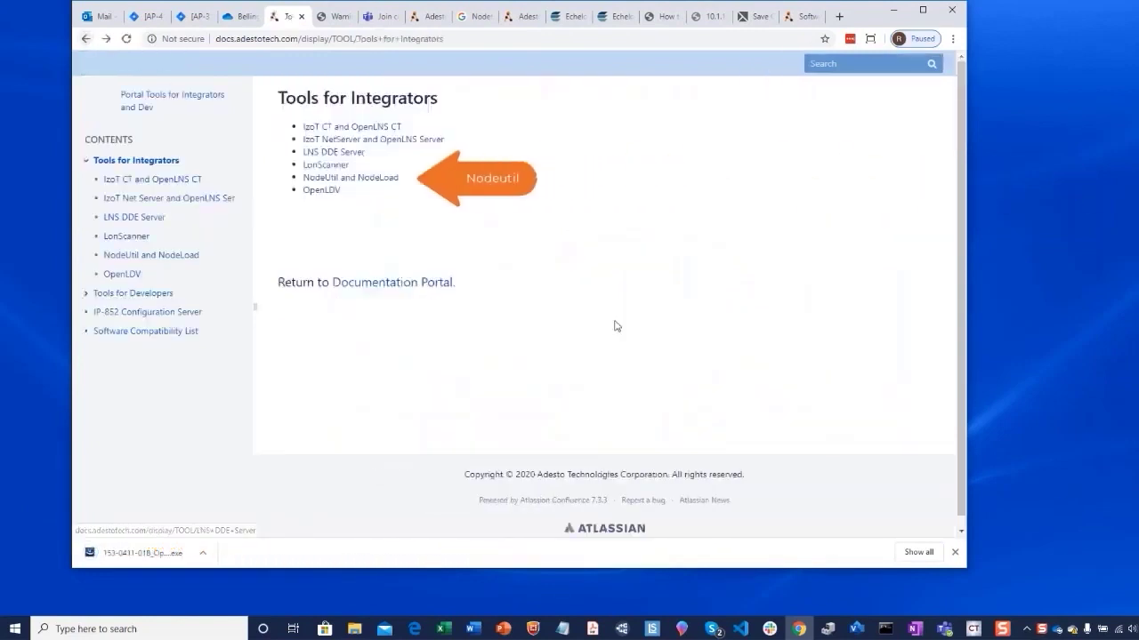
click(380, 179)
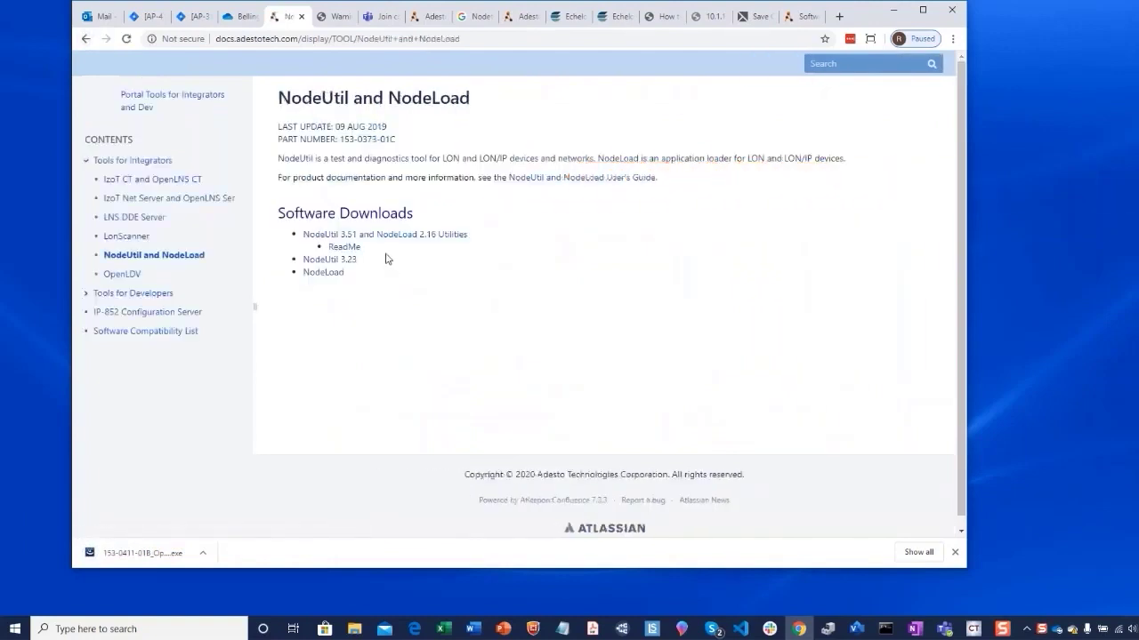
click(355, 235)
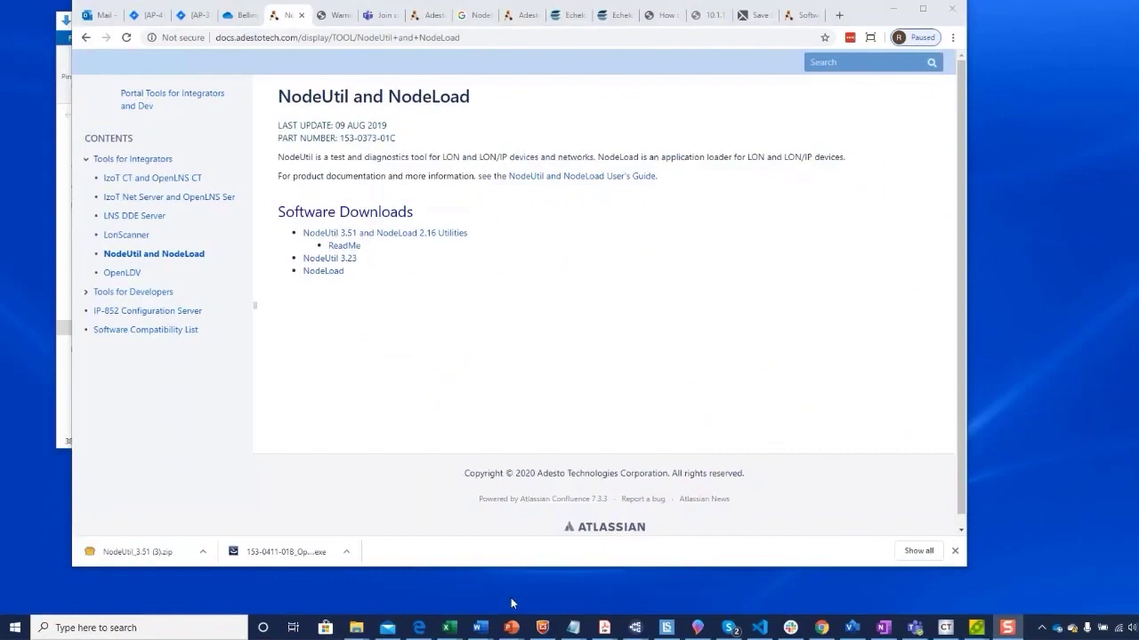
click(299, 549)
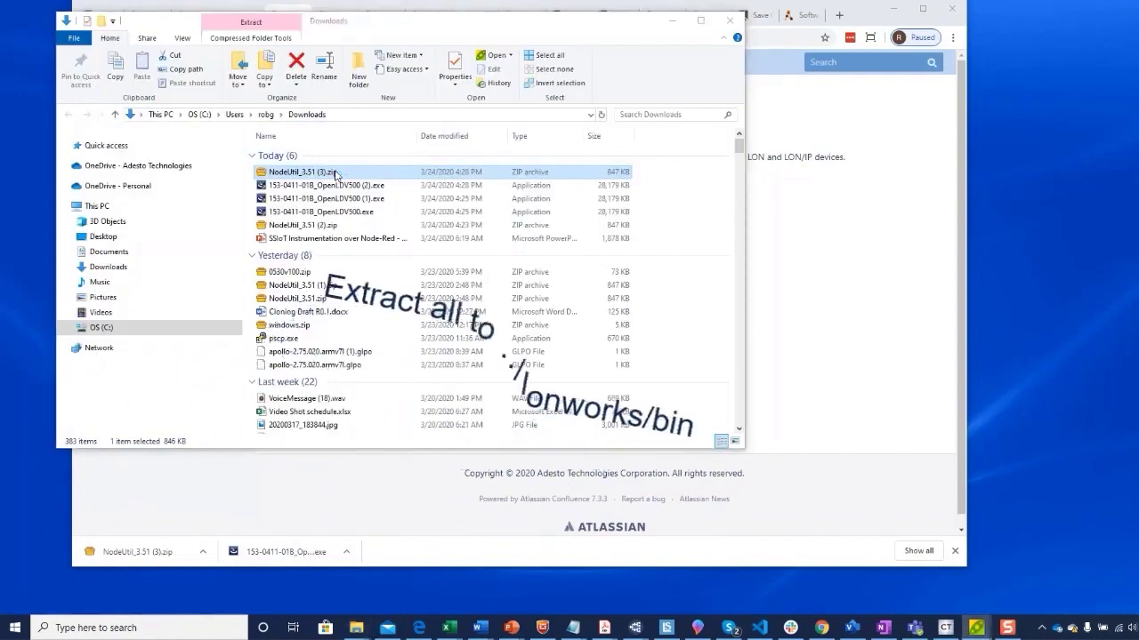
Step: Extract NodeUtil_3.51 (3).zip with PeaZip into the LonWorks bin folder
click(432, 83)
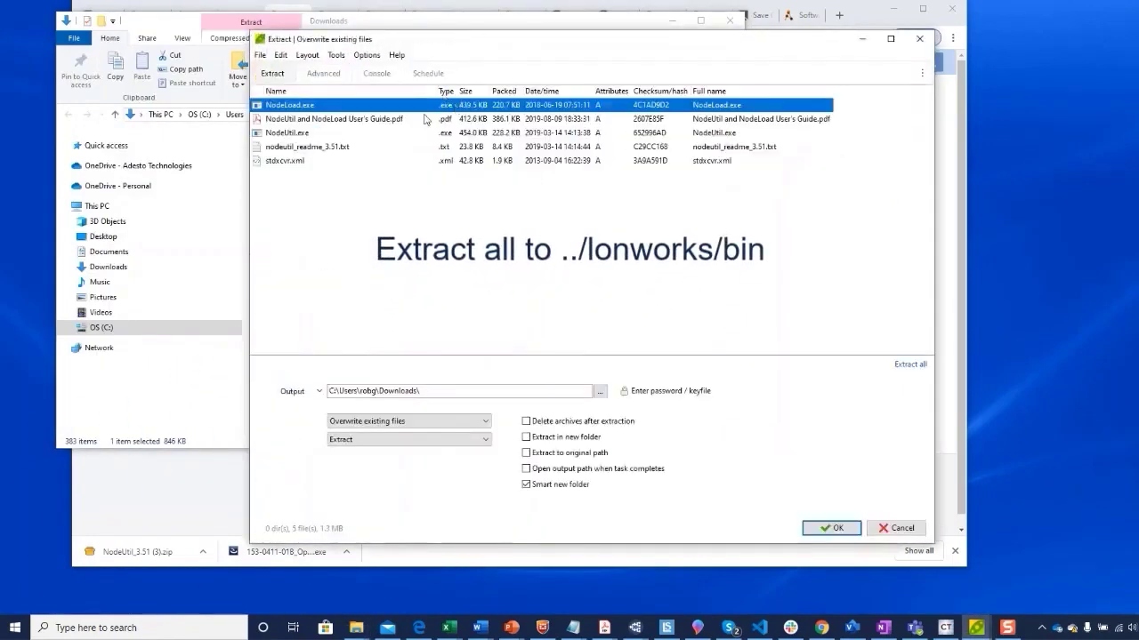
click(599, 395)
click(845, 532)
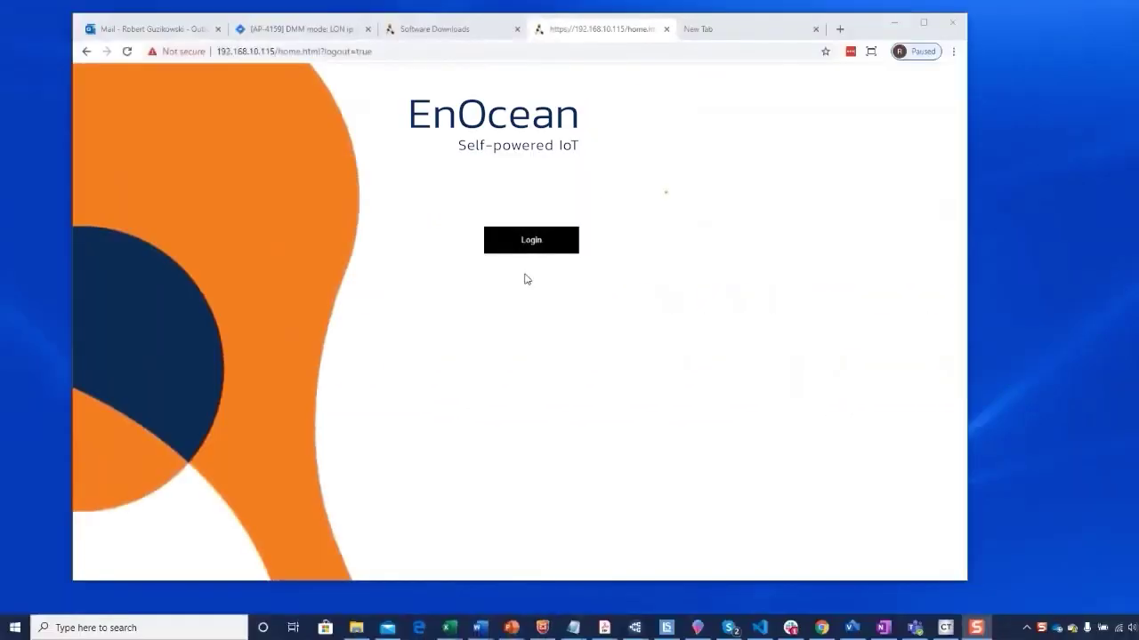
Step: Sign in to SmartServer IoT Configuration with the account credentials and open the LON page
click(526, 243)
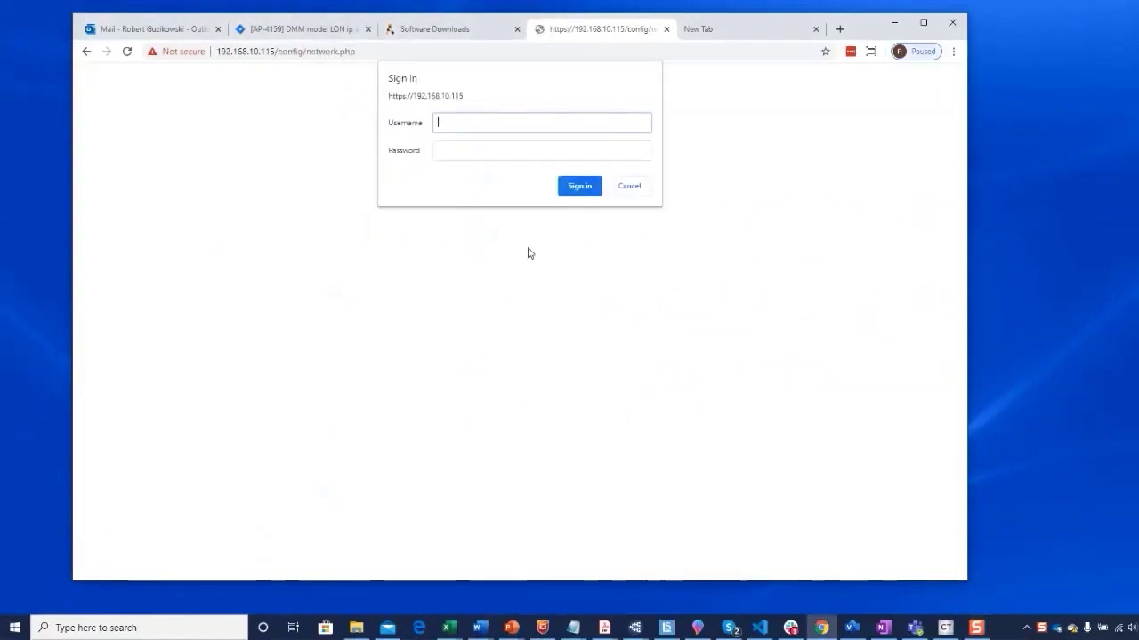
text(apollo)
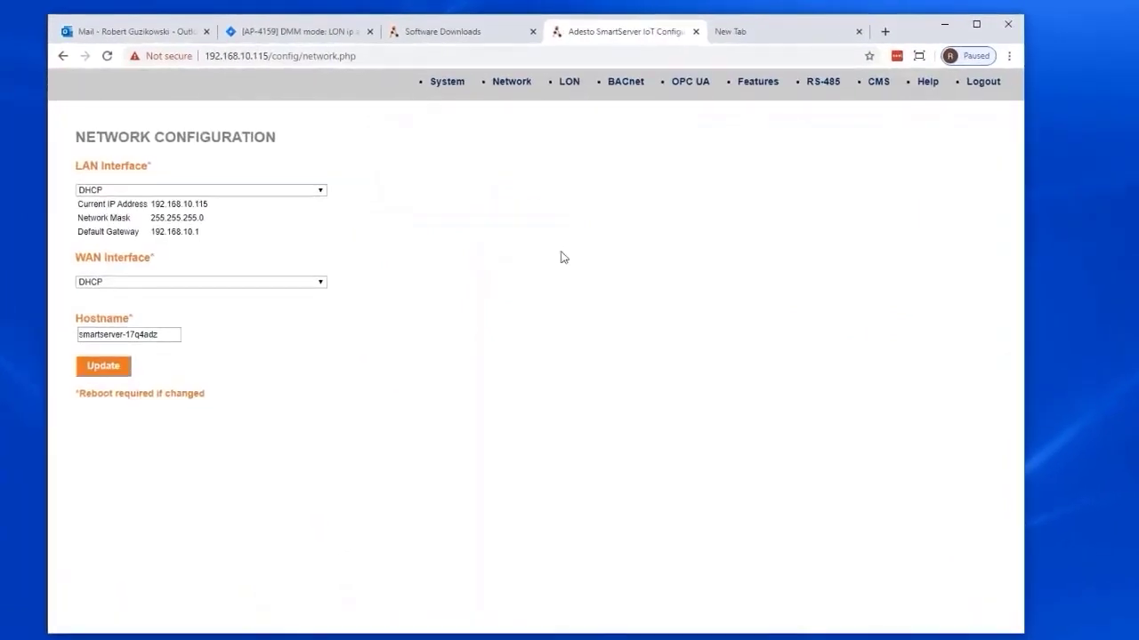
click(570, 82)
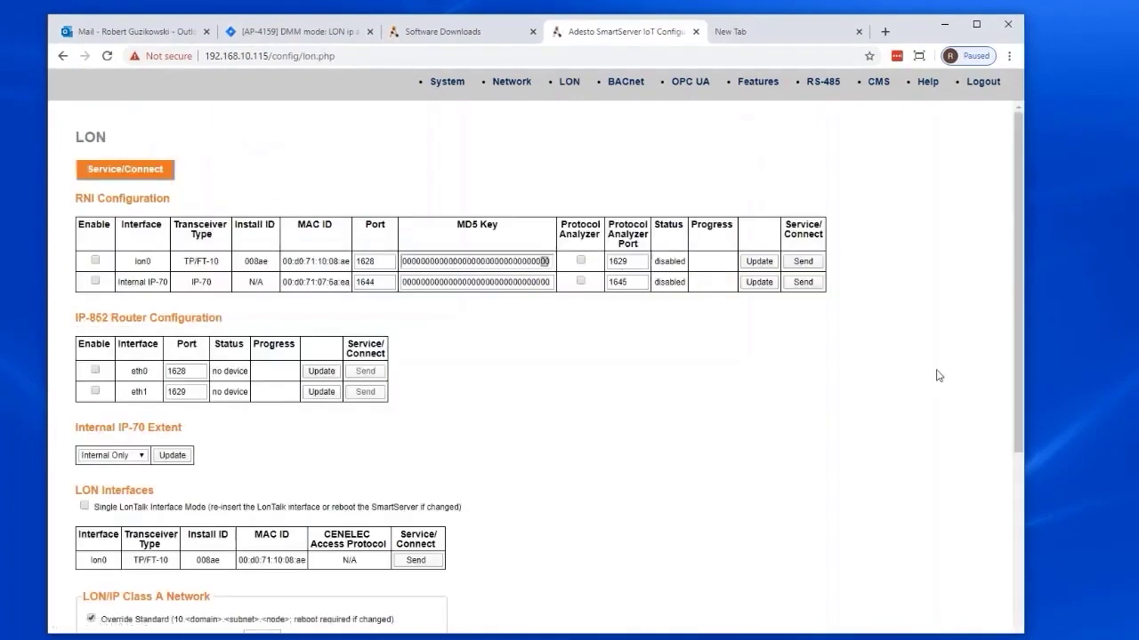
drag(1019, 330, 1018, 452)
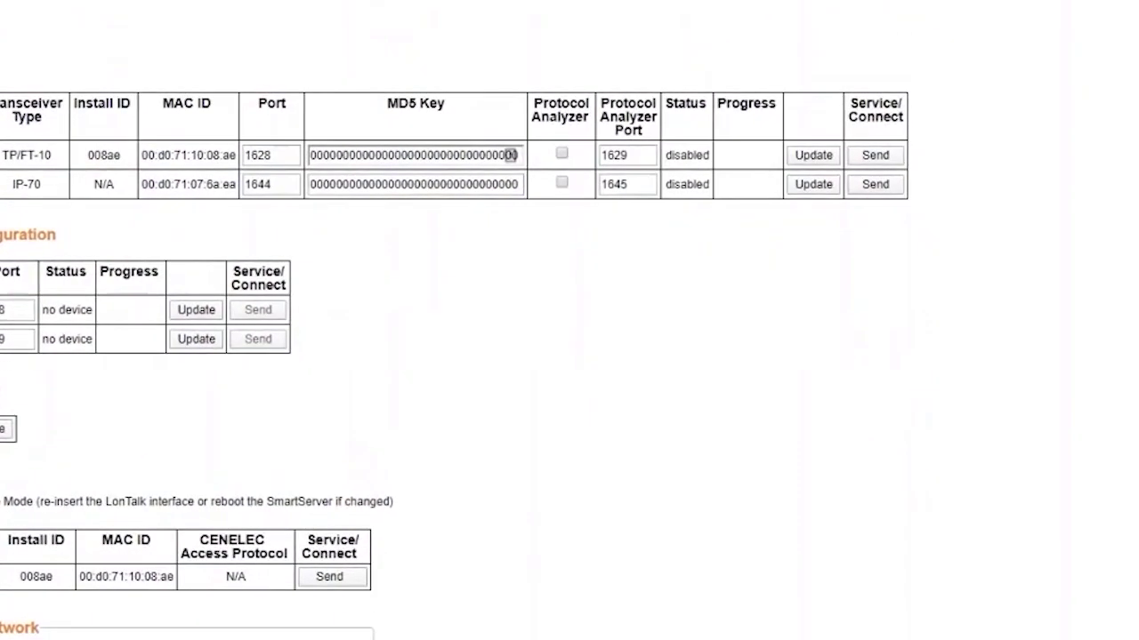
Step: Enable Protocol Analyzer on lon0 and Internal IP-70, applying ports 1629 and 1645
click(561, 153)
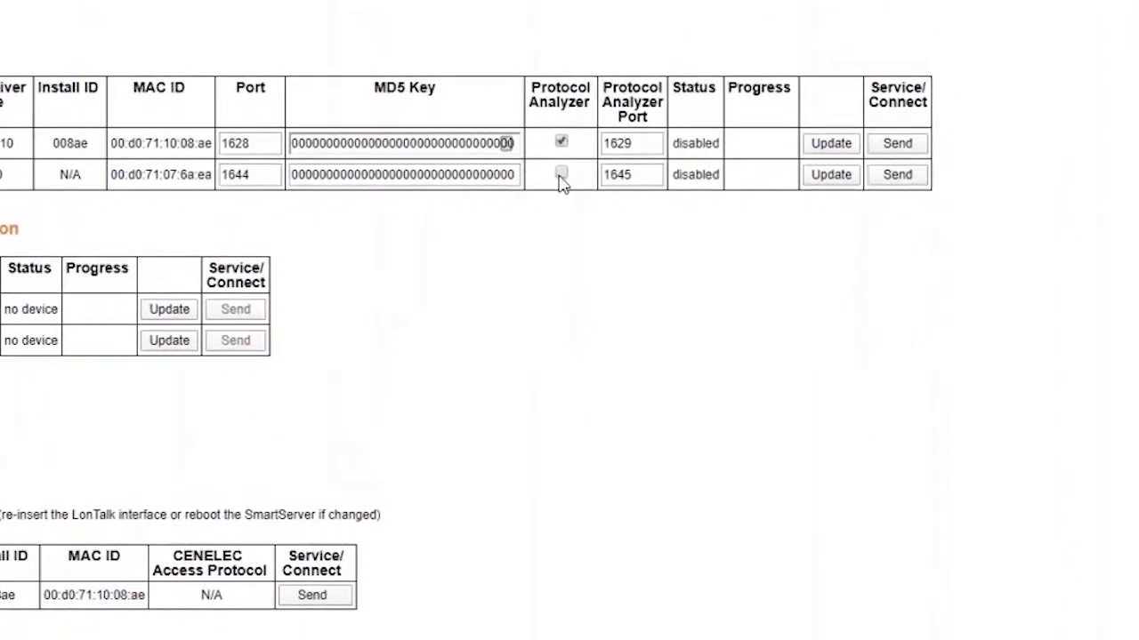
click(561, 174)
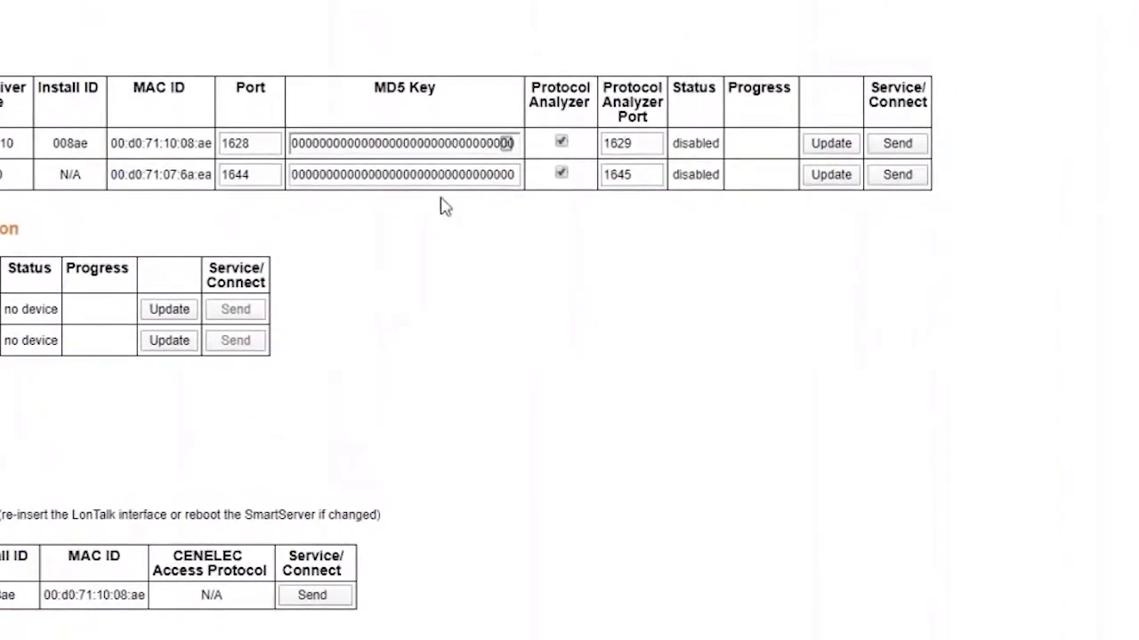
click(842, 144)
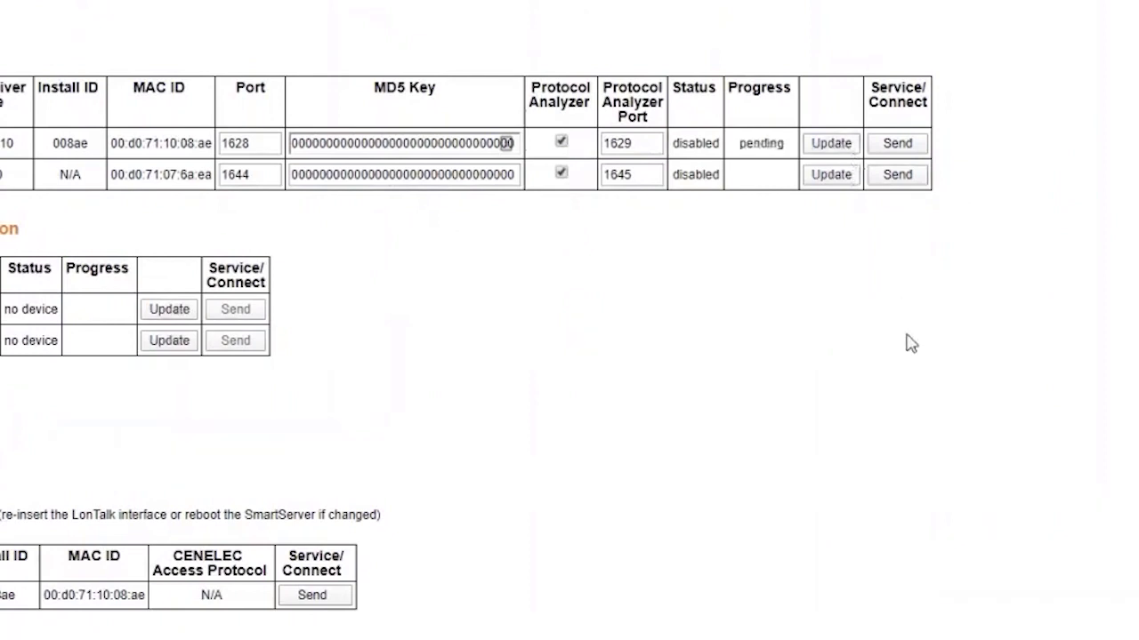
click(832, 181)
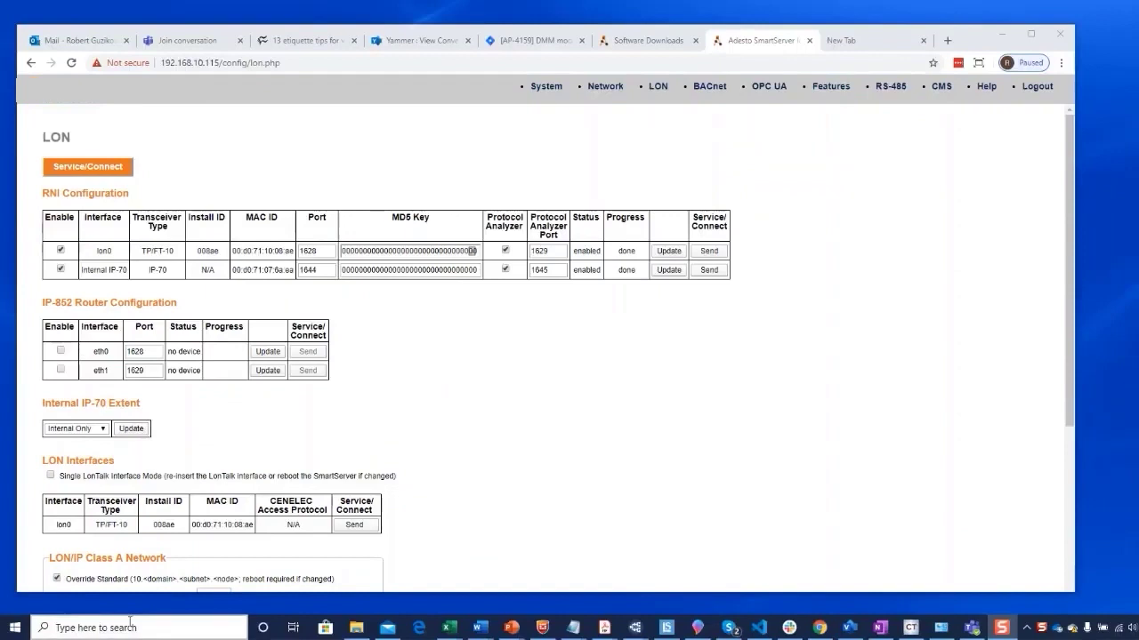
Step: Open LonWorks Interfaces from Control Panel
click(129, 627)
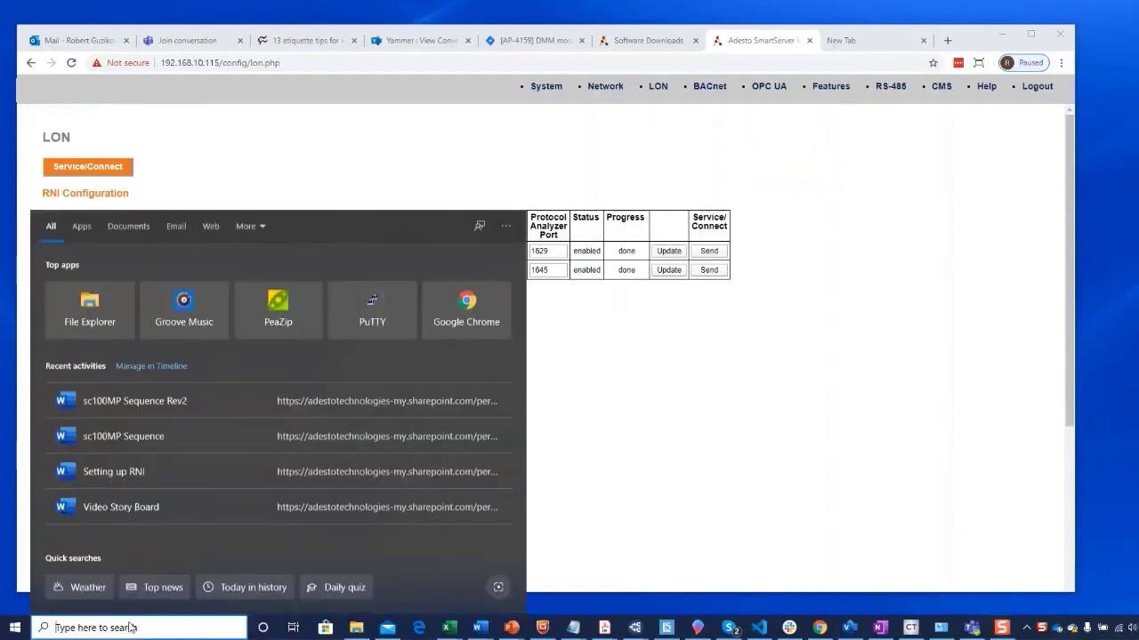
text(con)
key(Return)
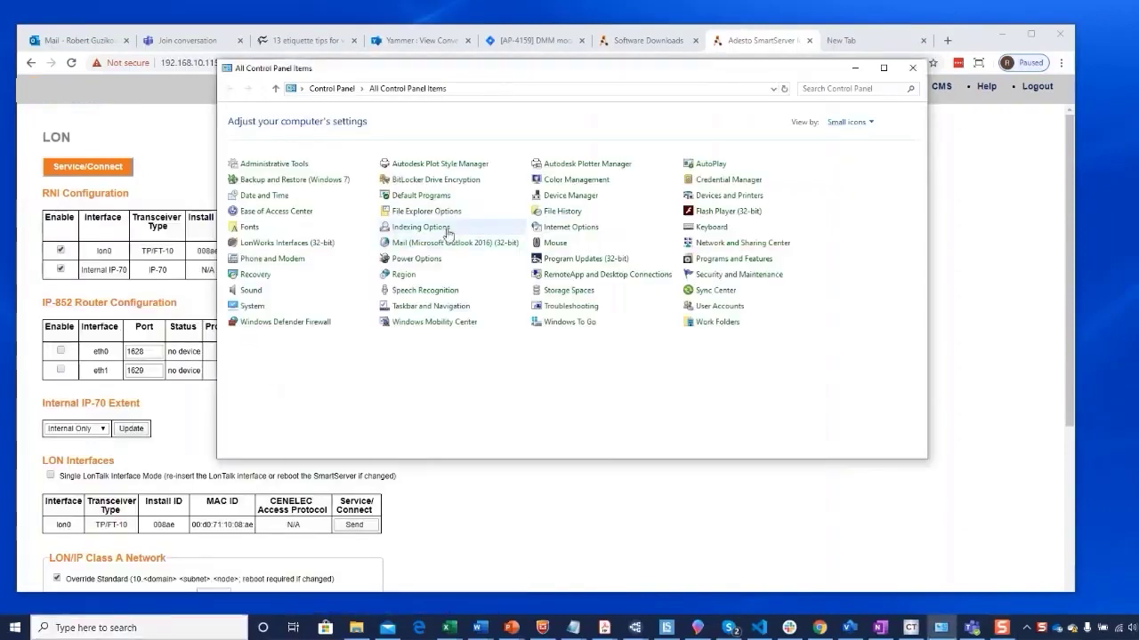
click(293, 243)
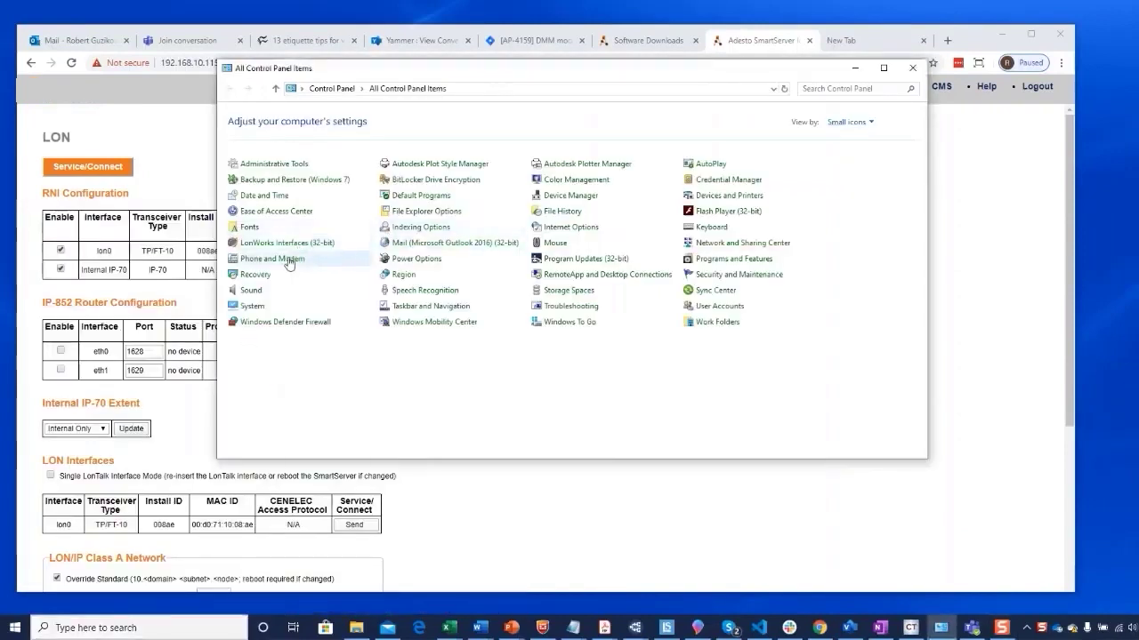
drag(755, 67, 775, 56)
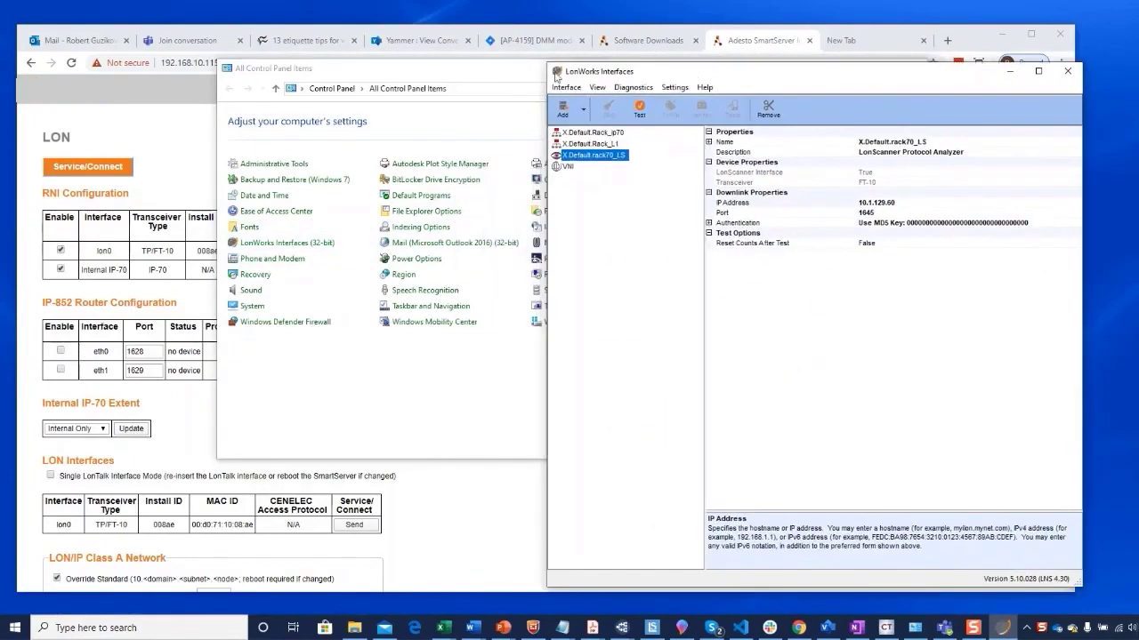
Step: Add RNI interface NI-LON0 with IP address 192.168.10.115 on port 1628
click(584, 91)
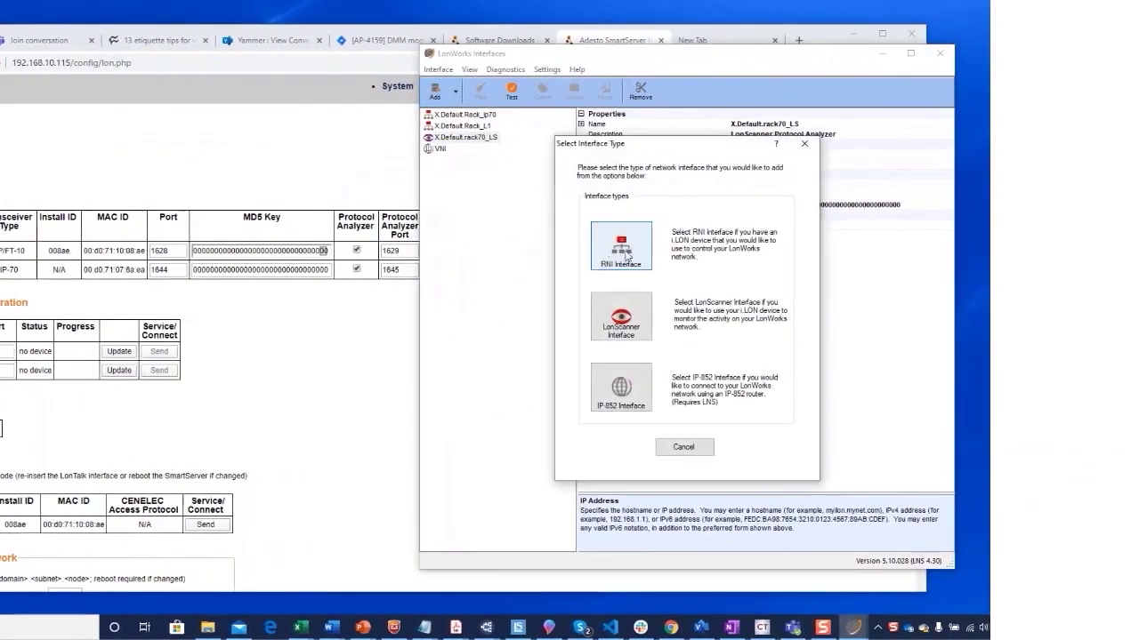
click(761, 239)
text(NI)
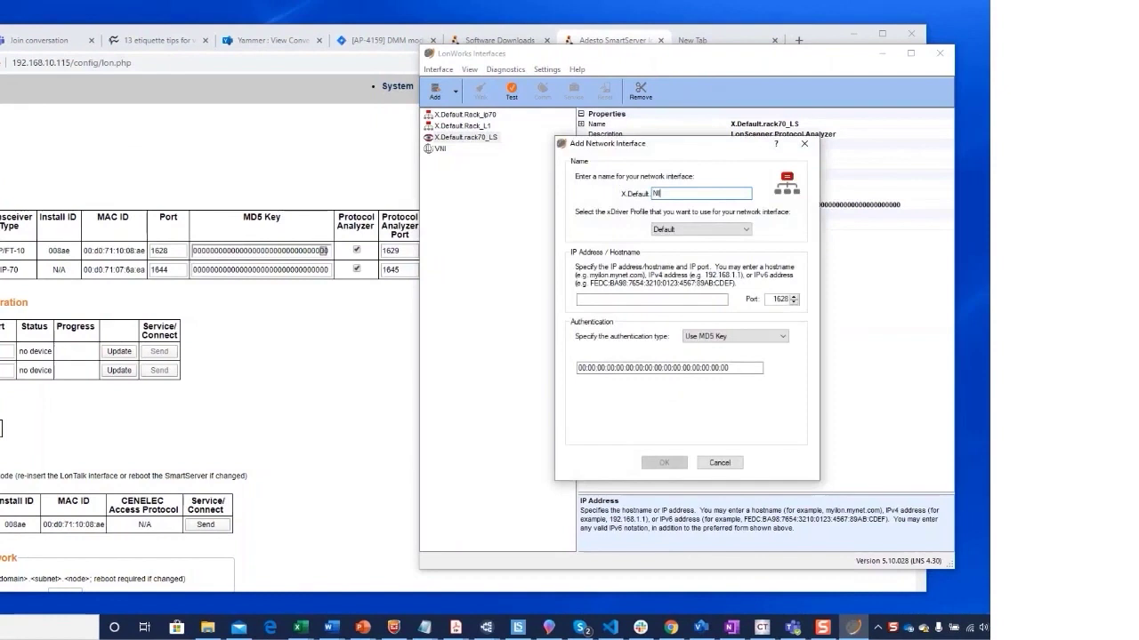
text(-LON0)
click(668, 301)
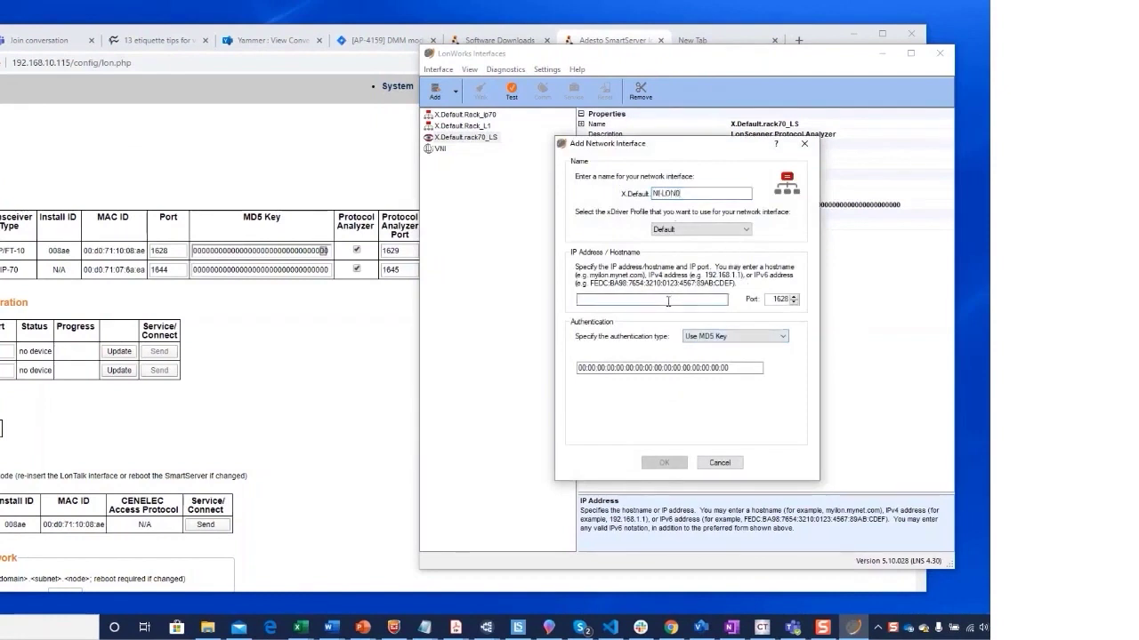
text(192.1)
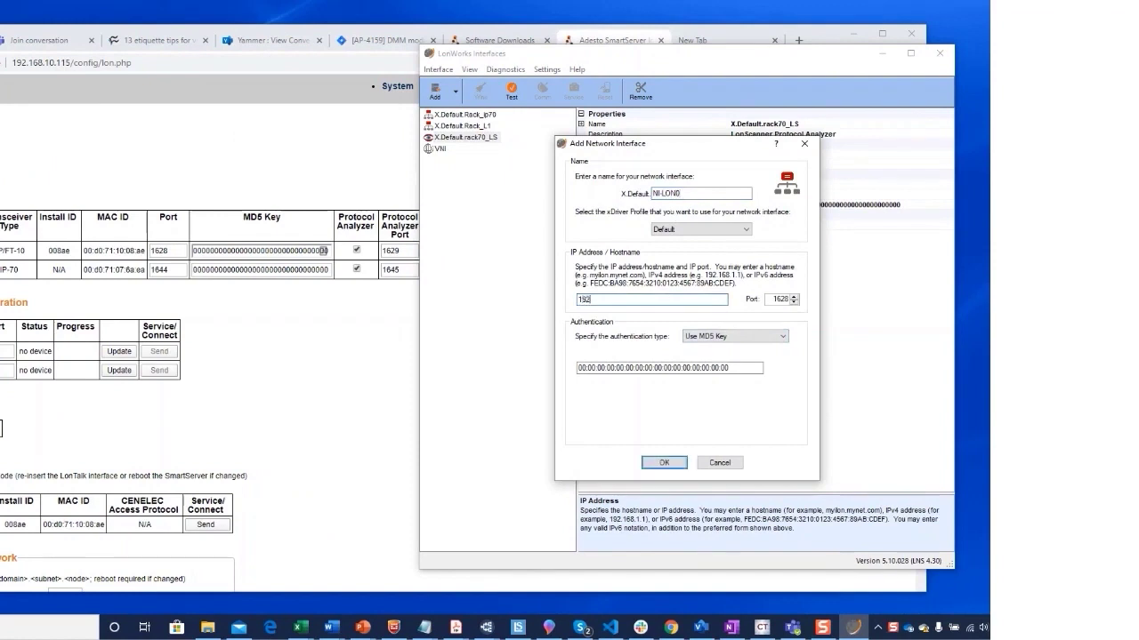
text(68.10.115)
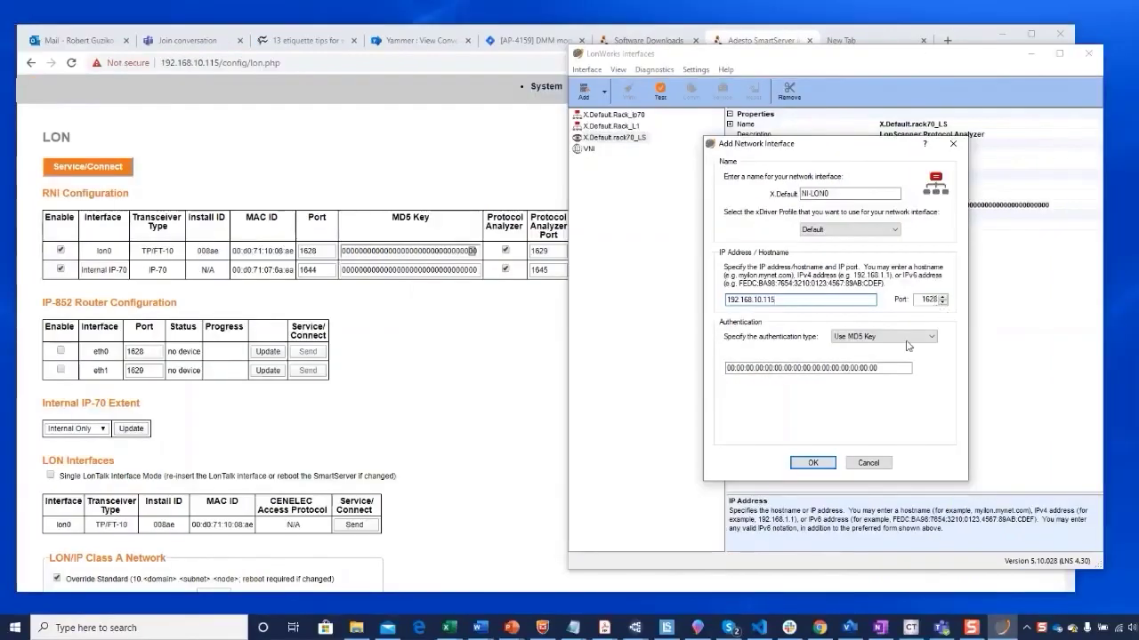
Step: Create the NI-LON0 interface and run a connection test on it
click(812, 464)
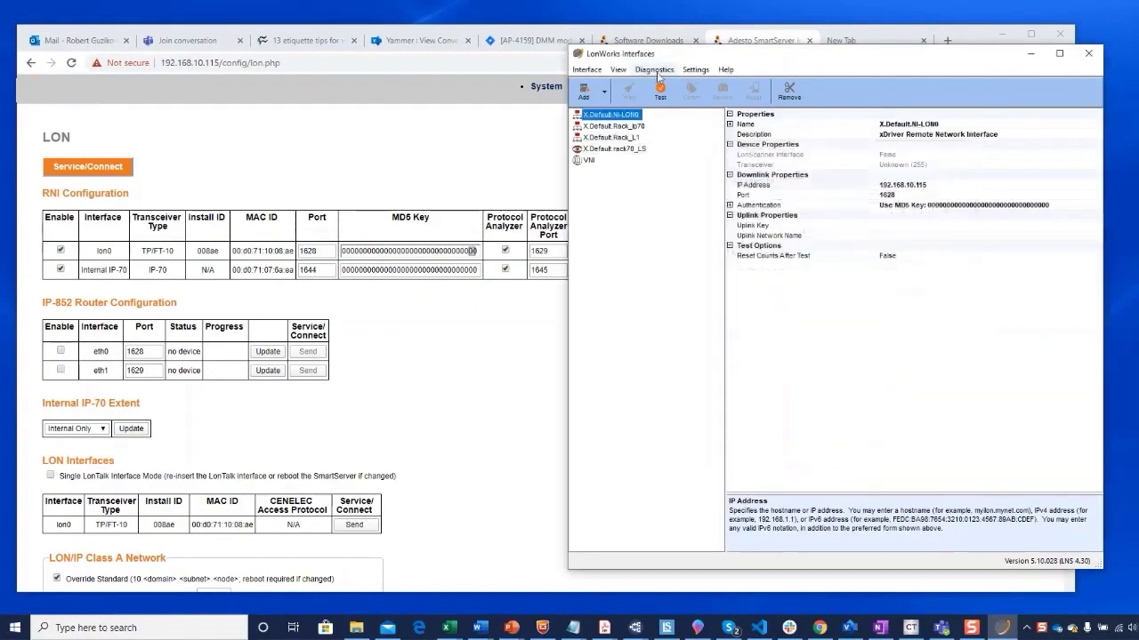
click(660, 92)
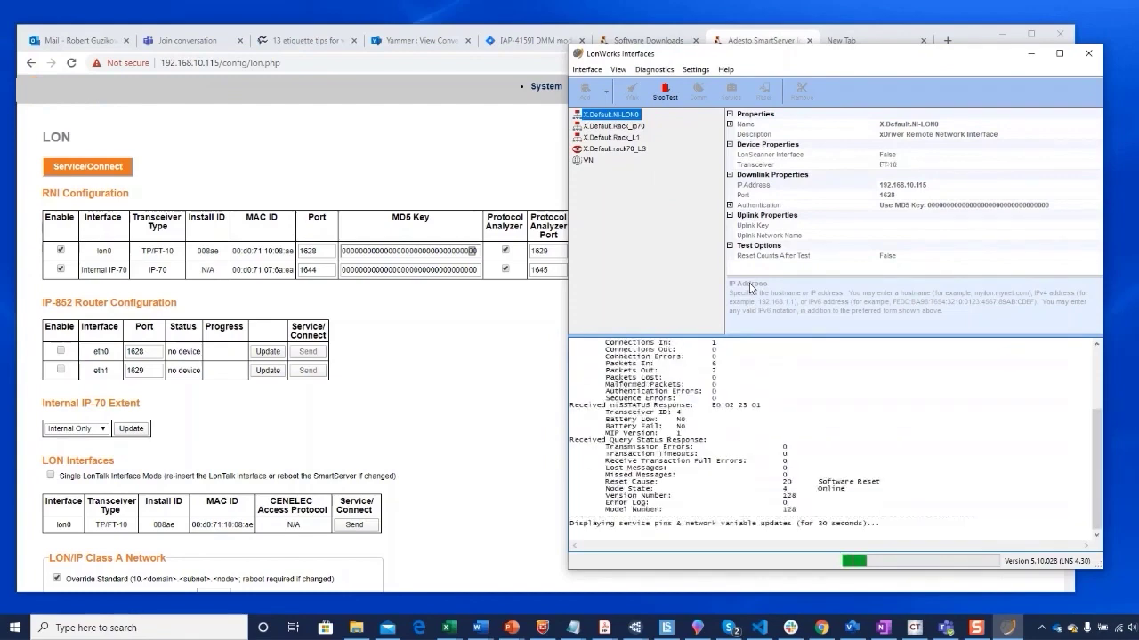
click(665, 92)
Step: Add LonScanner interface NI-LON0_ls at 192.168.10.115, port 1629
click(585, 91)
click(762, 183)
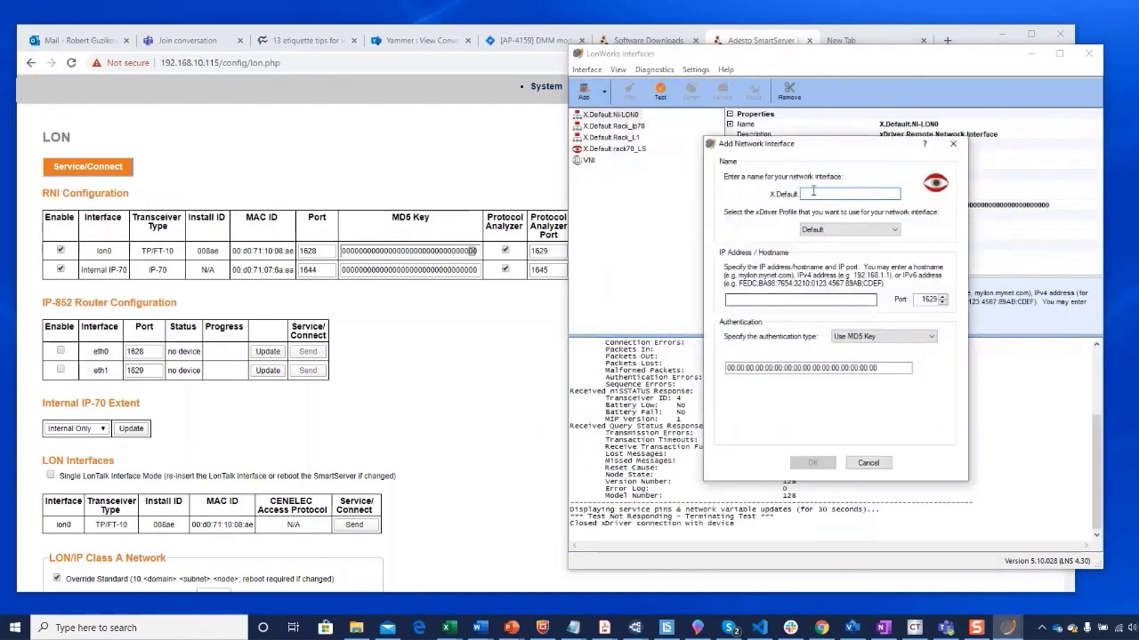
text(NI-LON0_ls)
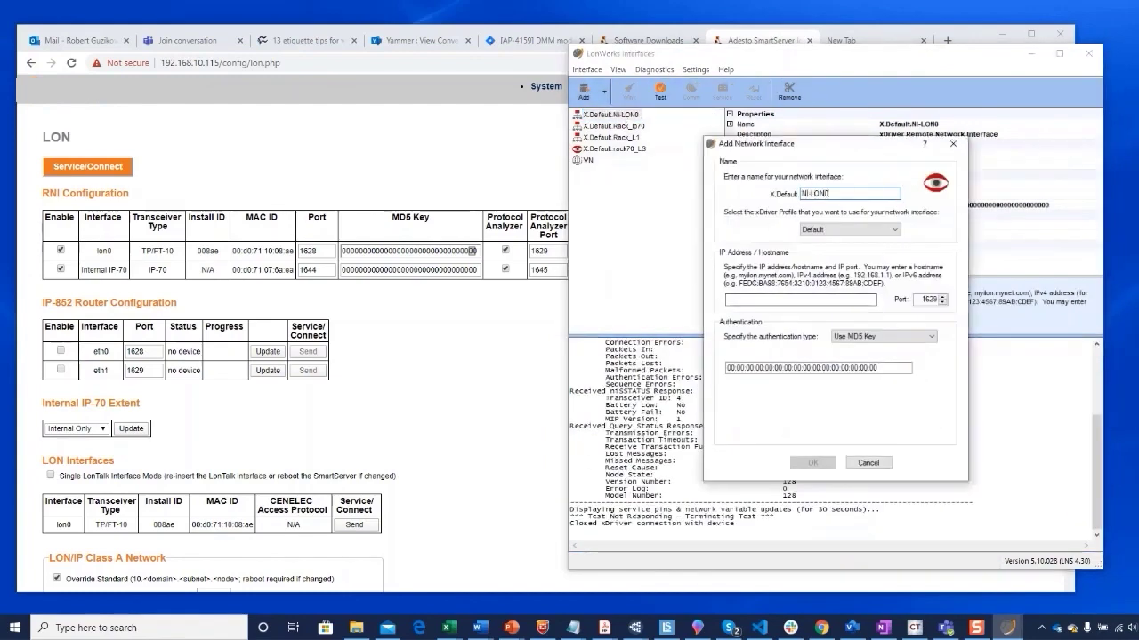
click(800, 300)
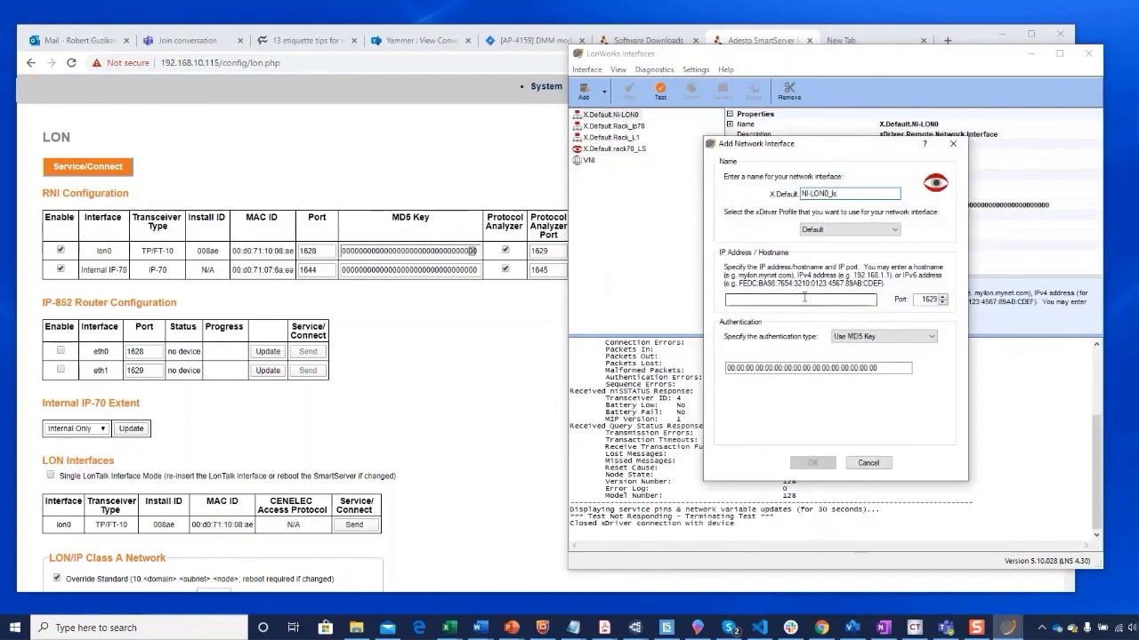
text(192.168.10.115)
key(Return)
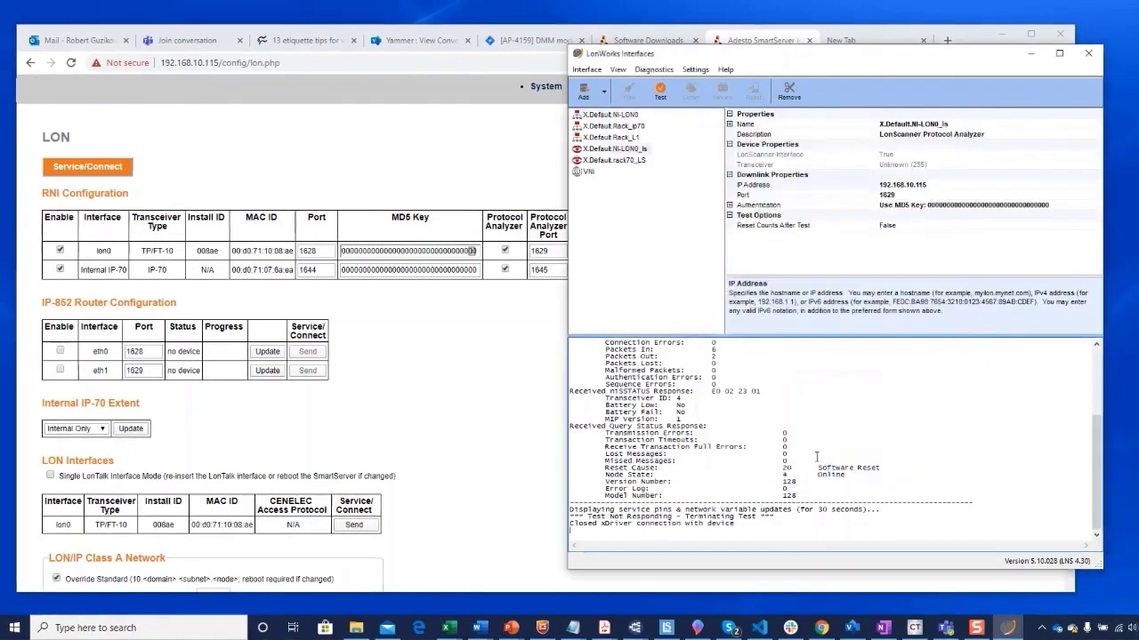
Step: Open Command Prompt and run 'nodeutil -dx.default.ni-lon0'
click(161, 627)
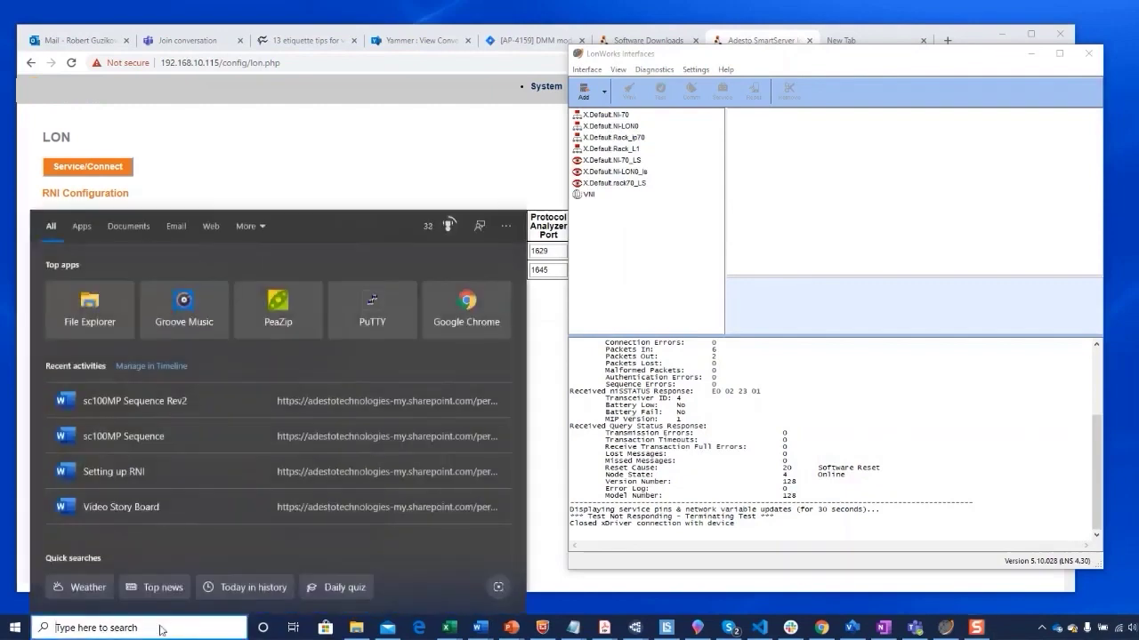
text(cmd)
key(Return)
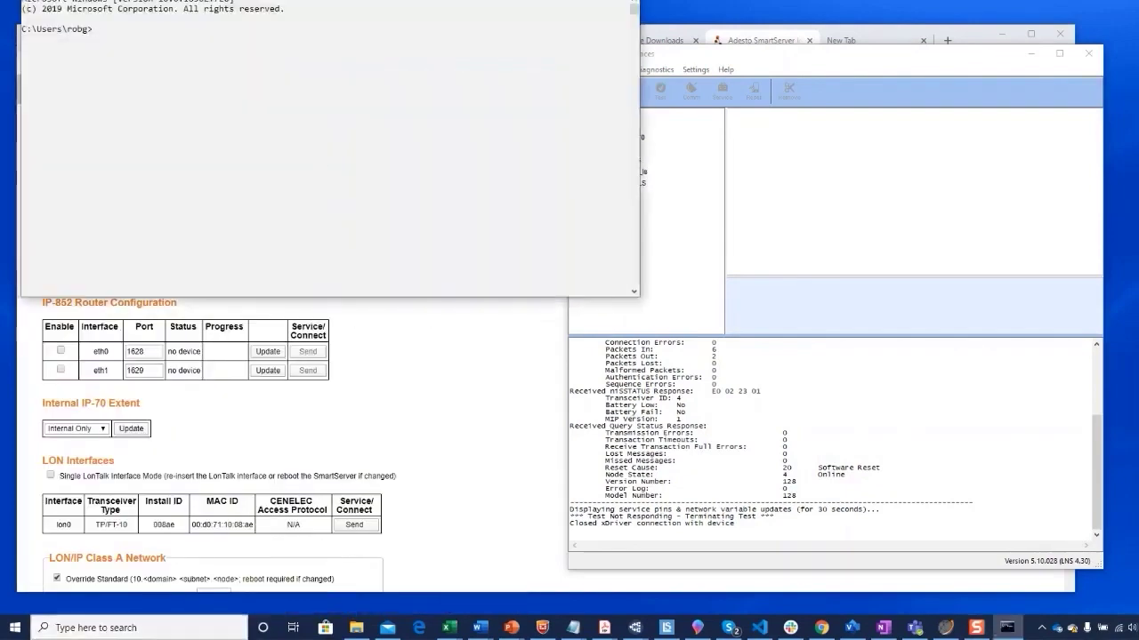
drag(293, 3, 310, 73)
text(node)
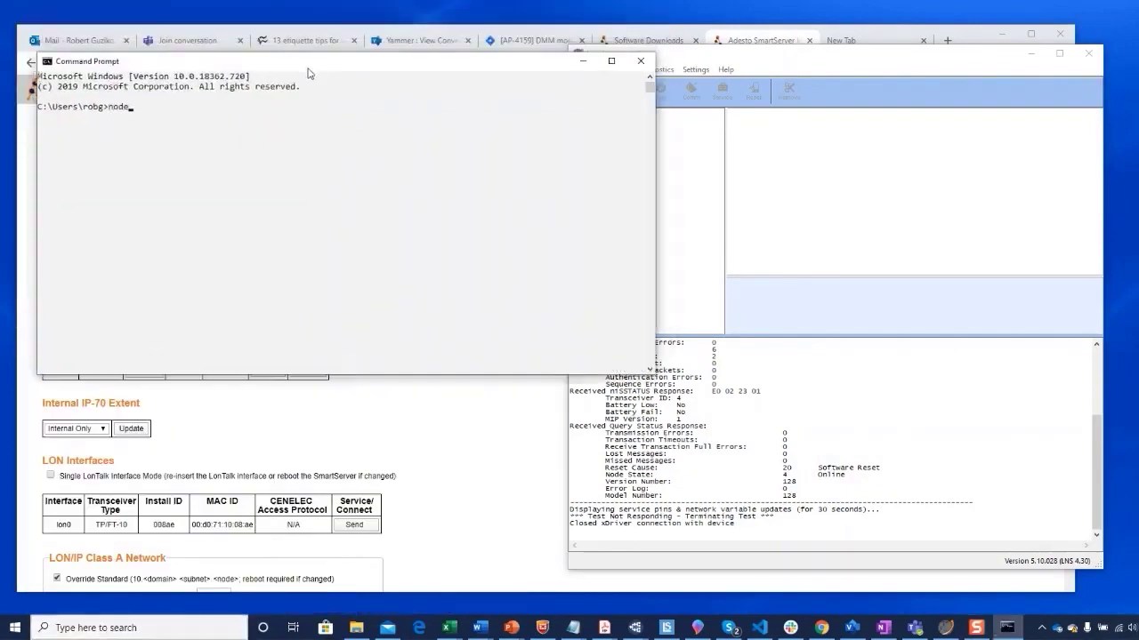
text(util -dx.default.ni-lon0)
key(Return)
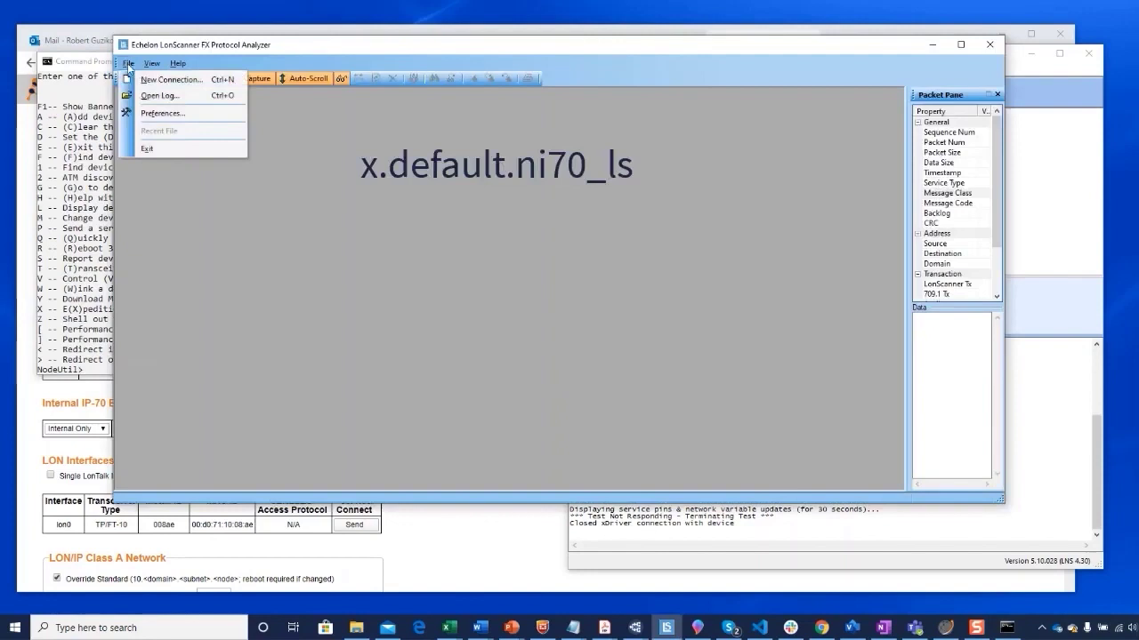
Step: Start a new LonScanner capture on X.Default.NI-LON0_ls and maximize the Packet Log
click(245, 149)
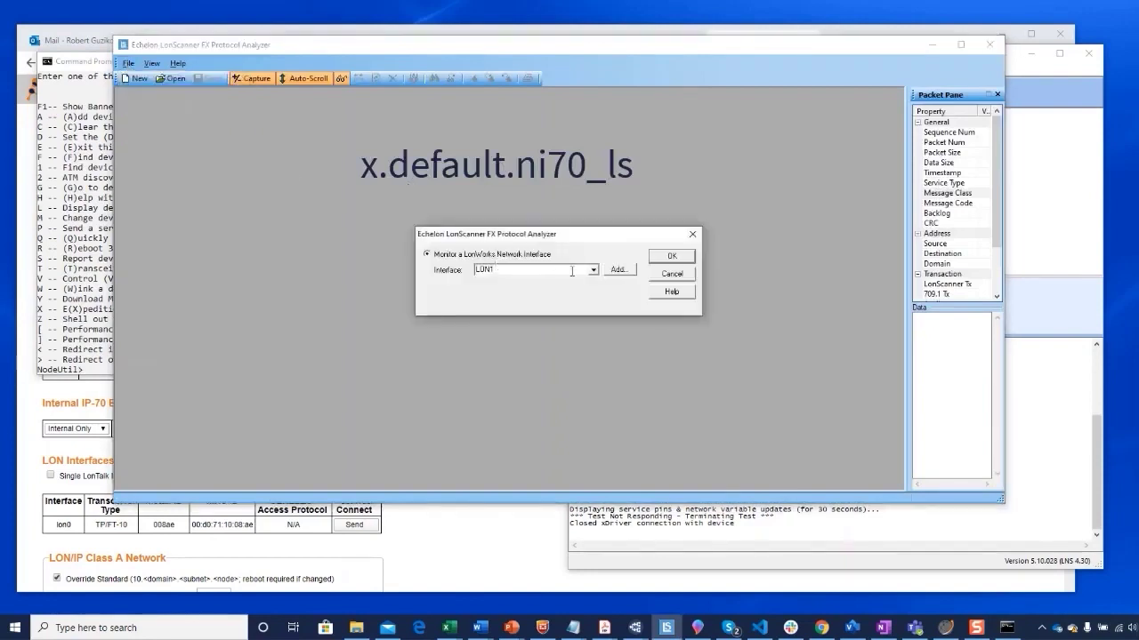
click(593, 270)
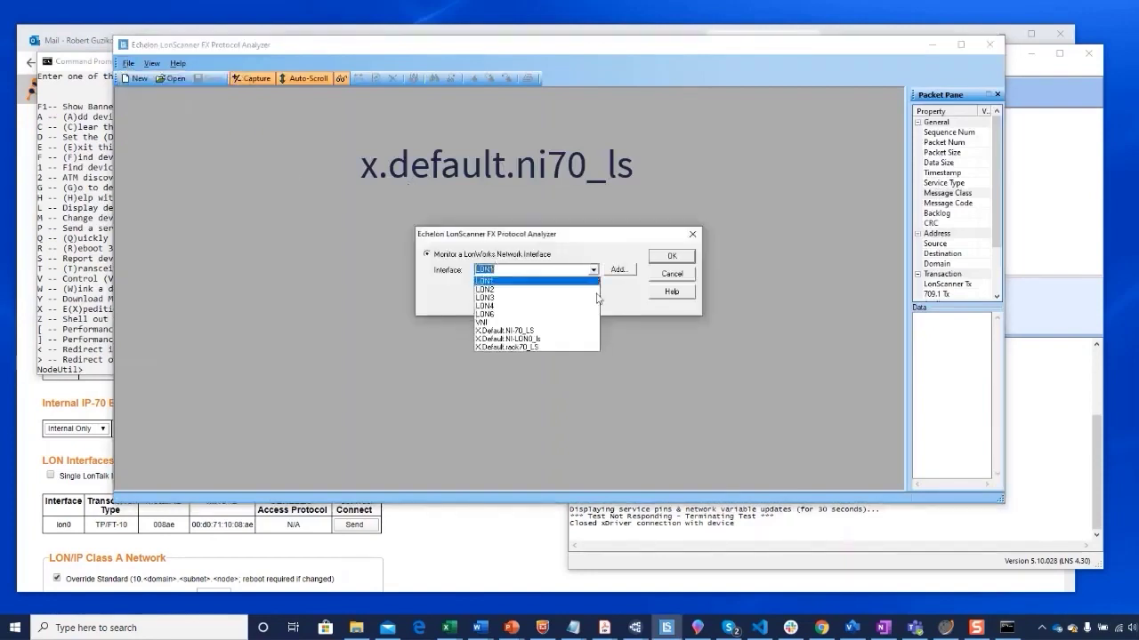
click(556, 339)
click(671, 258)
click(815, 182)
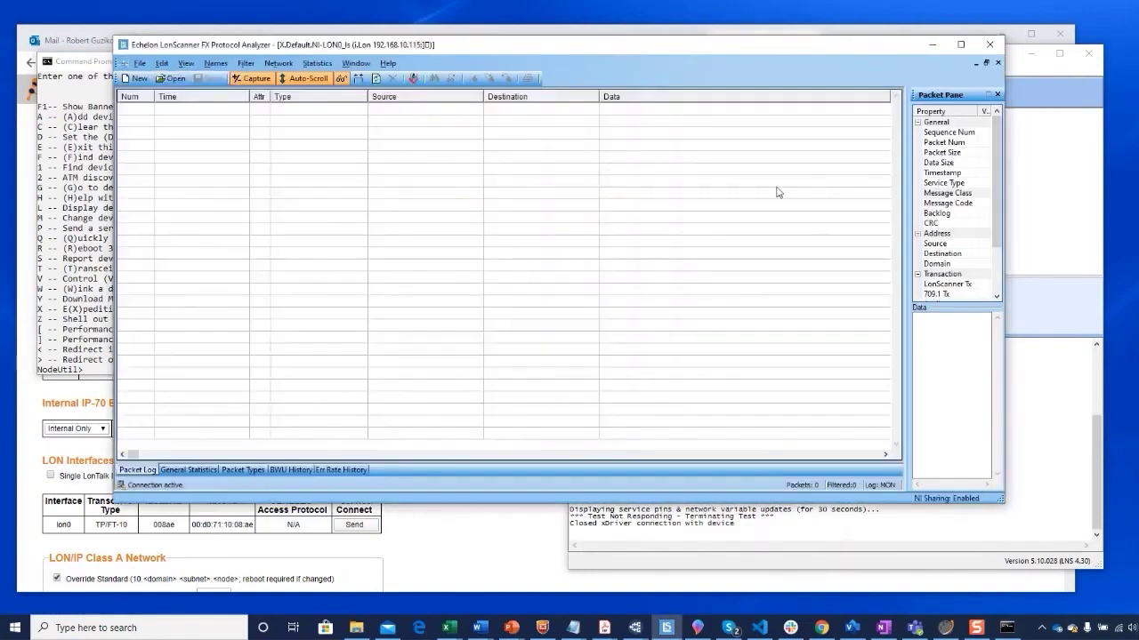